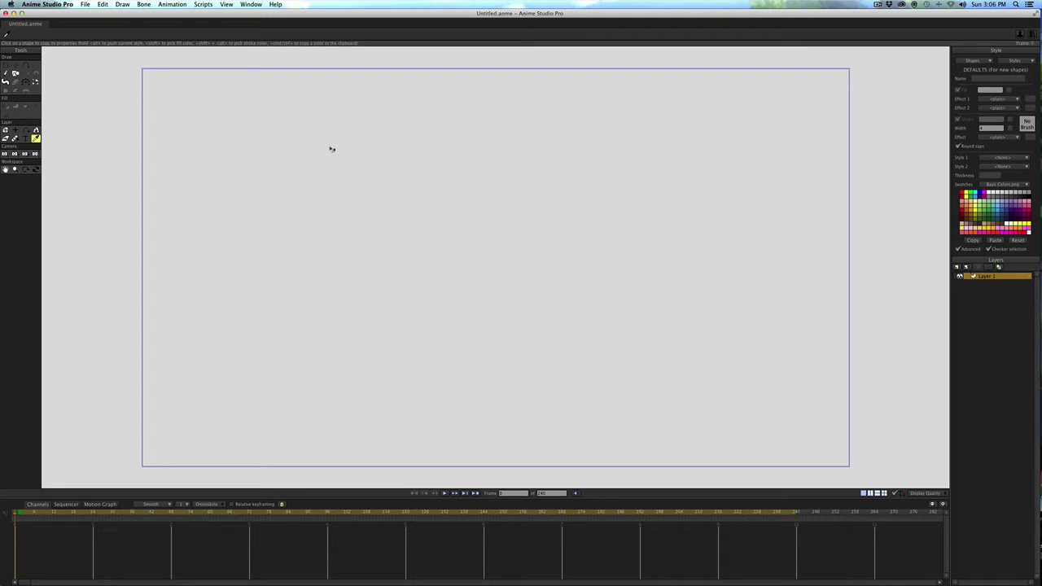
Rename Layer 1 to 'wall' and switch on the canvas grid
double_click(983, 277)
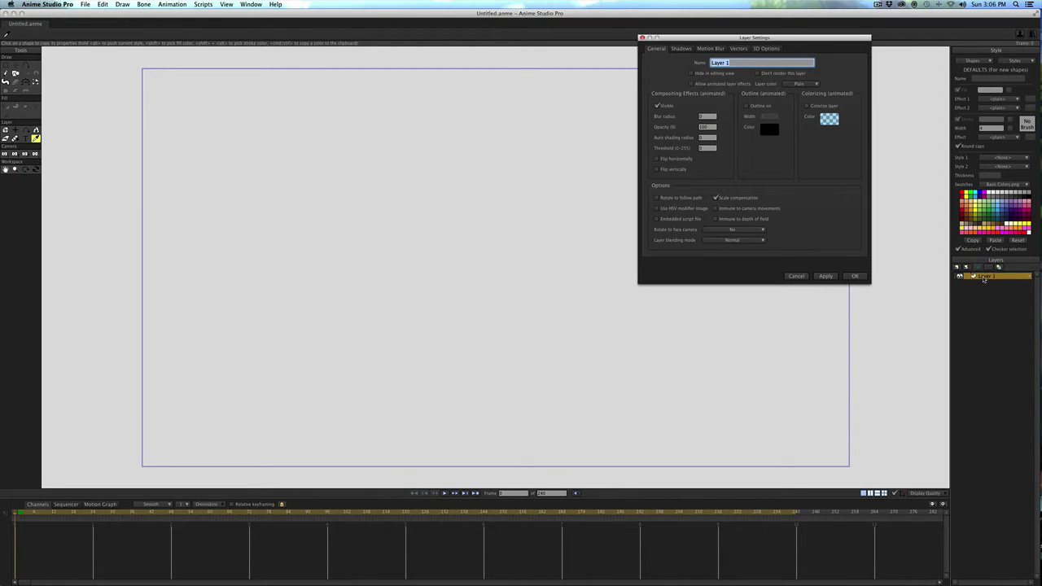
type("Ball")
key("Return")
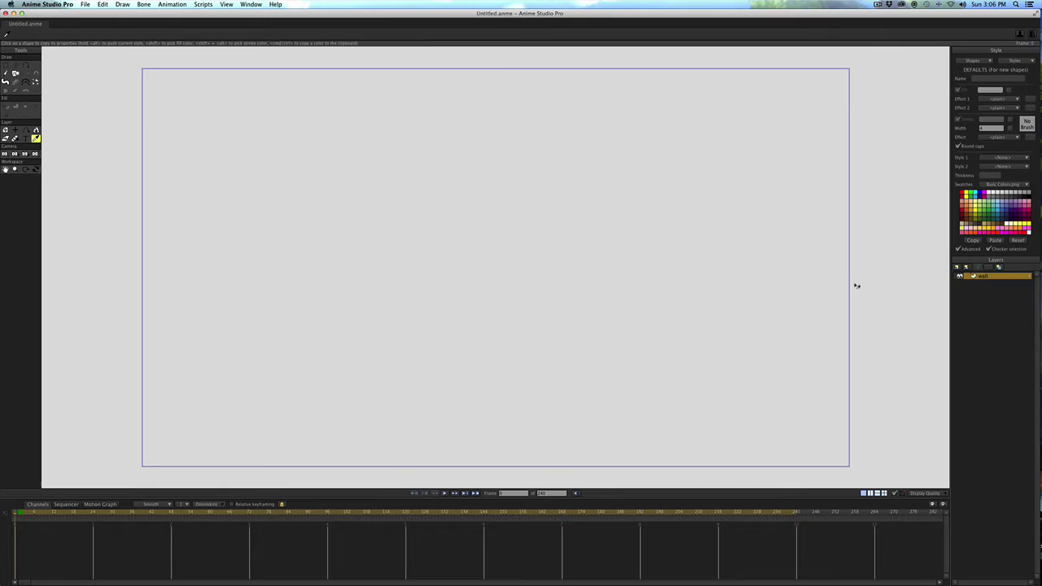
key("super")
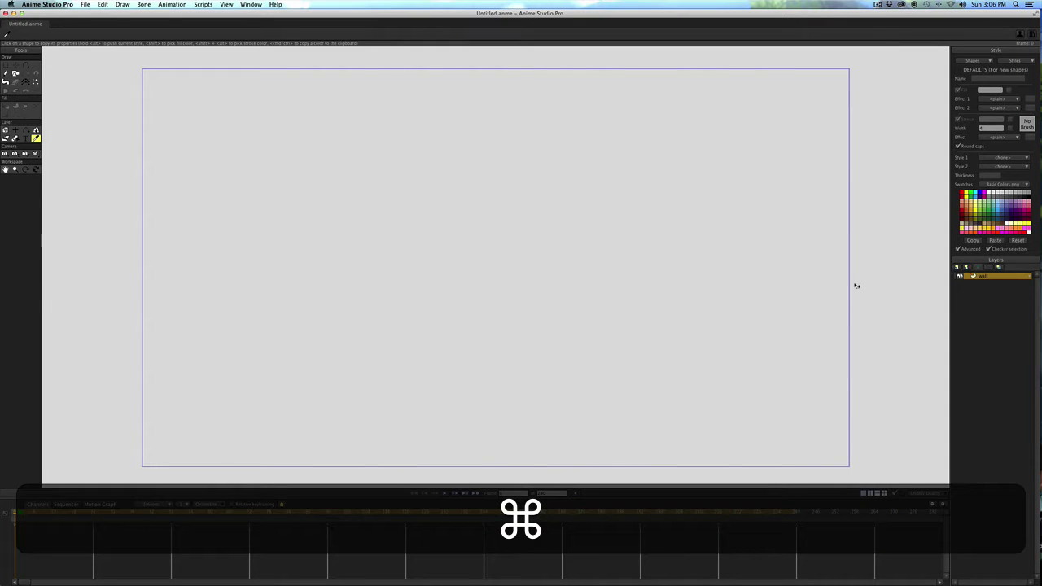
key("super+g")
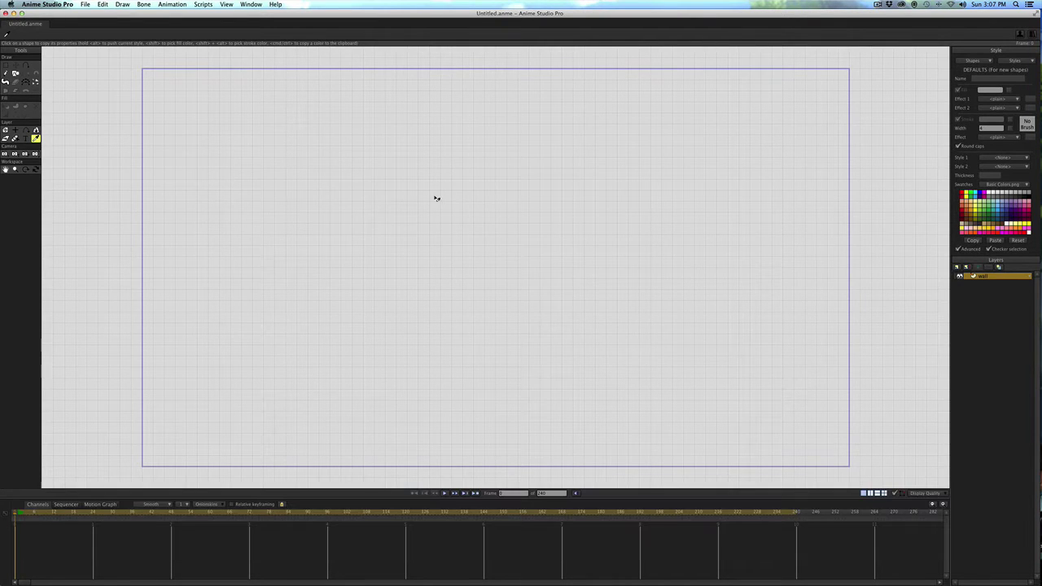
Draw a tan, brown-outlined rectangle from the canvas's top-left corner across its full width
left_click(15, 74)
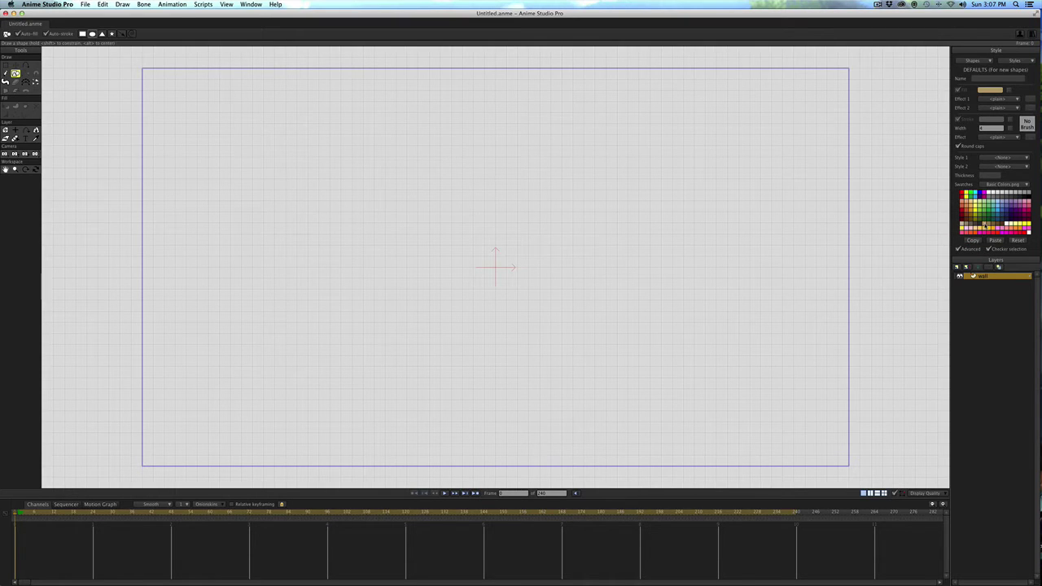
key("shift")
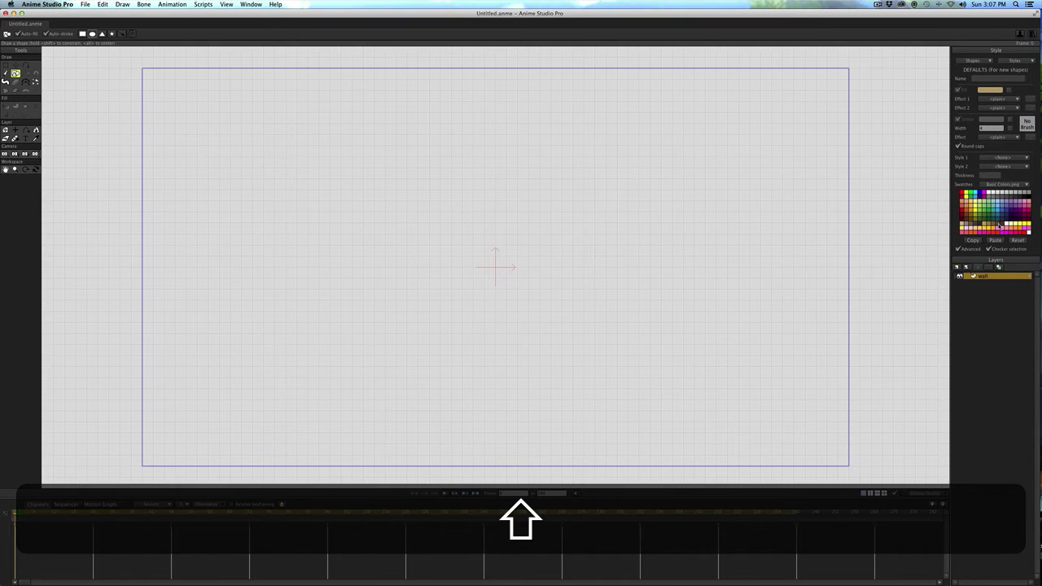
left_click(999, 225, "shift")
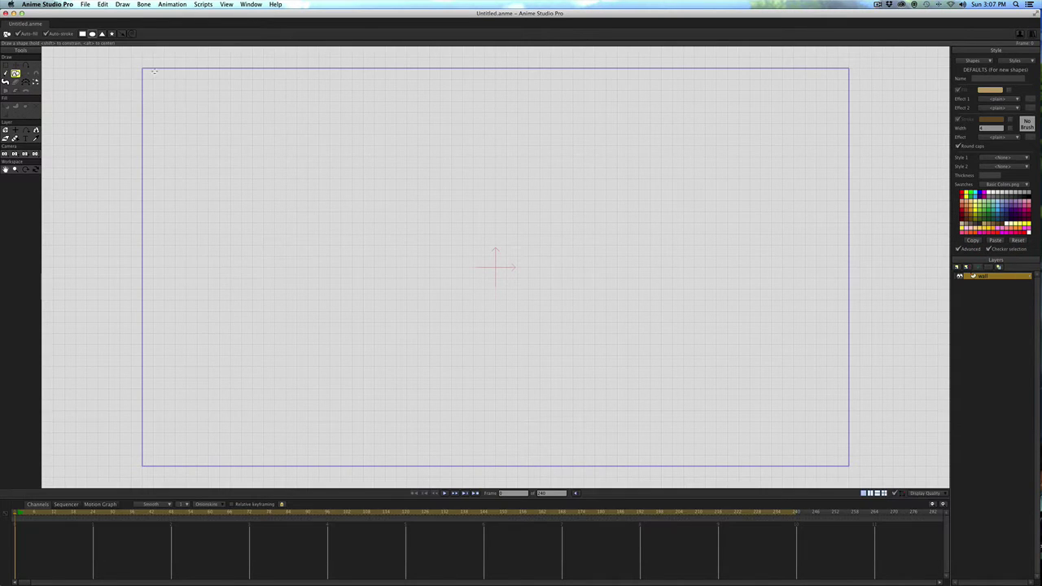
left_click_drag(143, 68, 381, 192)
key("super+z")
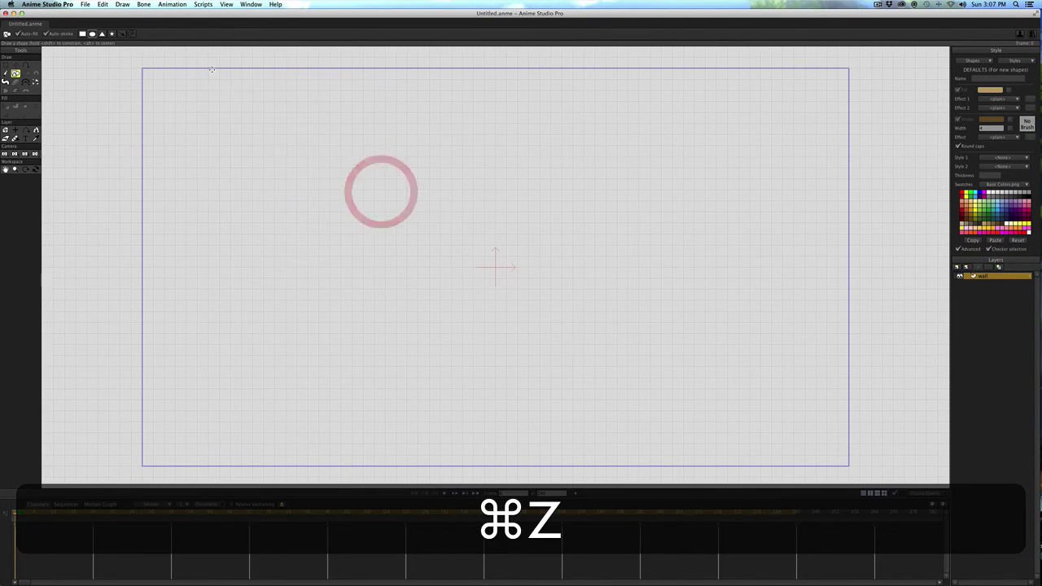
left_click(82, 36)
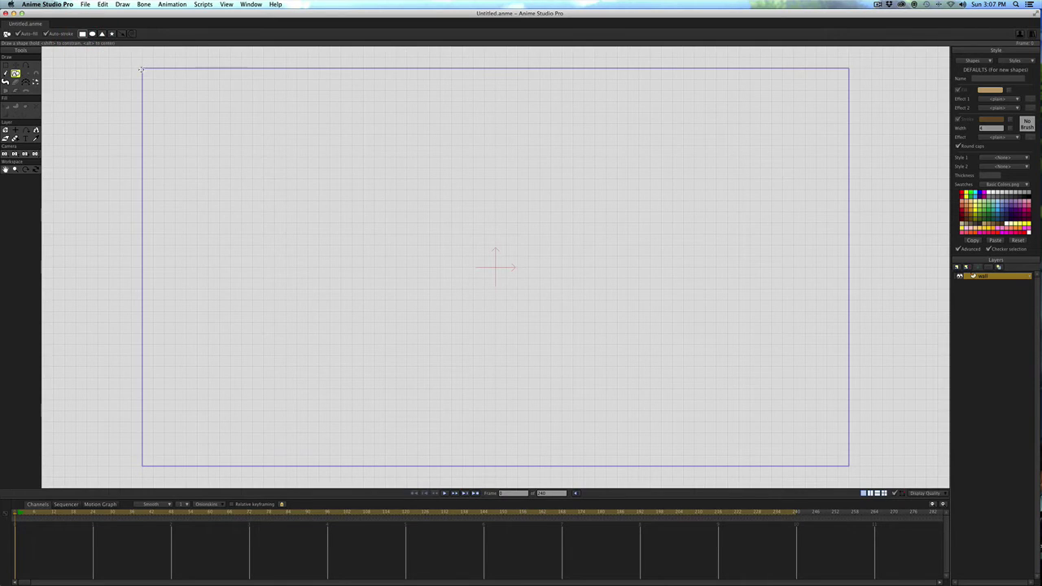
left_click_drag(142, 68, 848, 400)
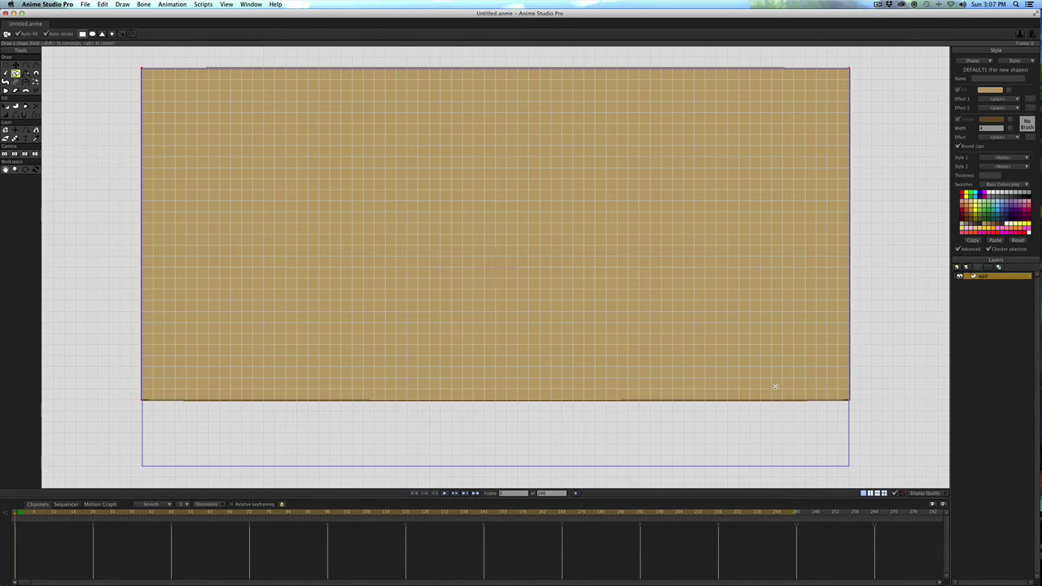
Add points on the wall's bottom edge and shape them into a rectangular doorway notch
key("a")
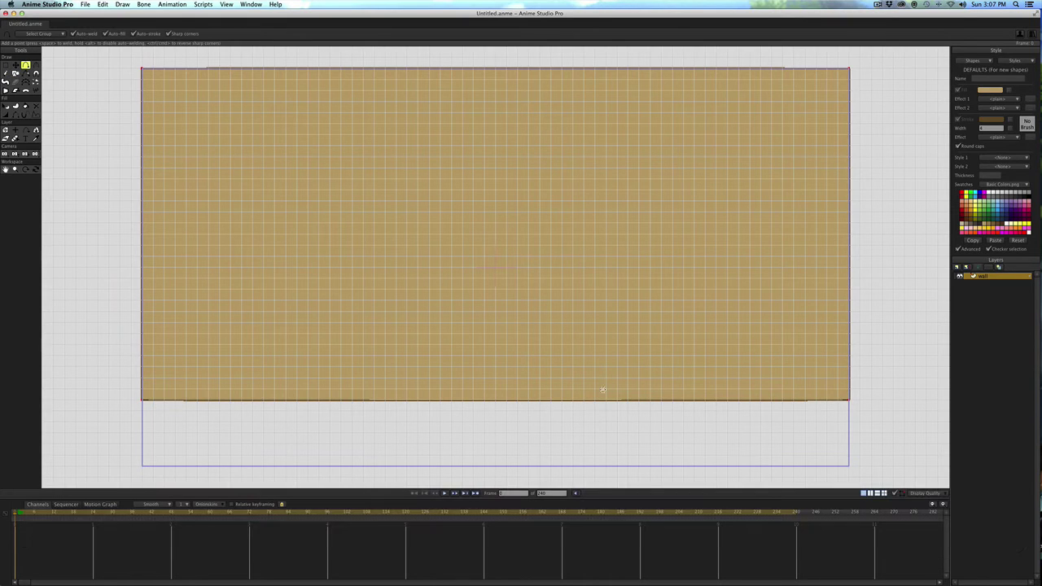
left_click(566, 399)
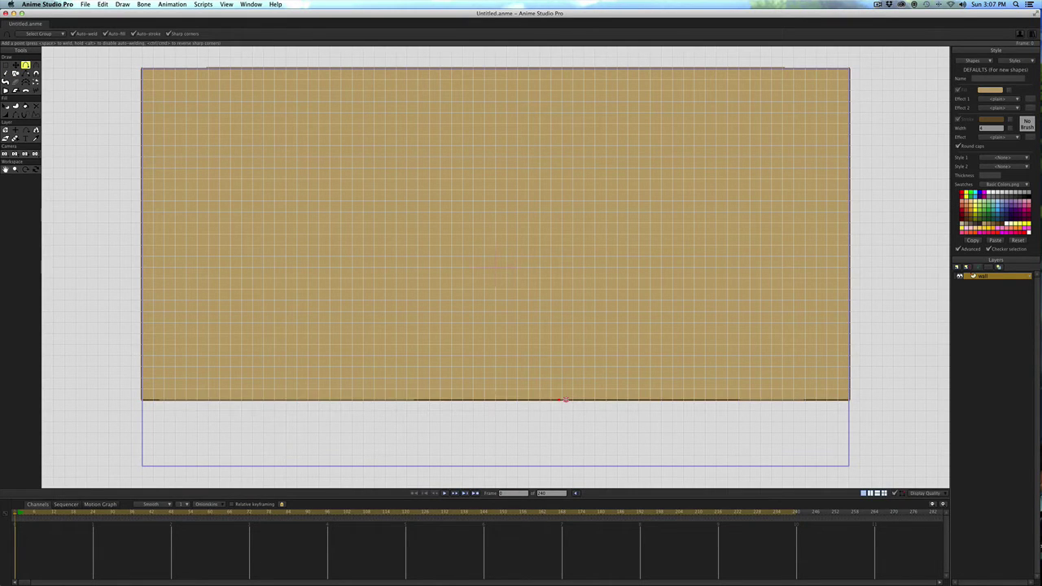
mouse_move(566, 400)
left_mouse_down()
mouse_move(561, 351)
mouse_move(575, 421)
mouse_move(521, 351)
mouse_move(553, 410)
mouse_move(570, 409)
mouse_move(559, 399)
left_mouse_up()
left_click(521, 399)
left_click_drag(521, 400, 572, 203)
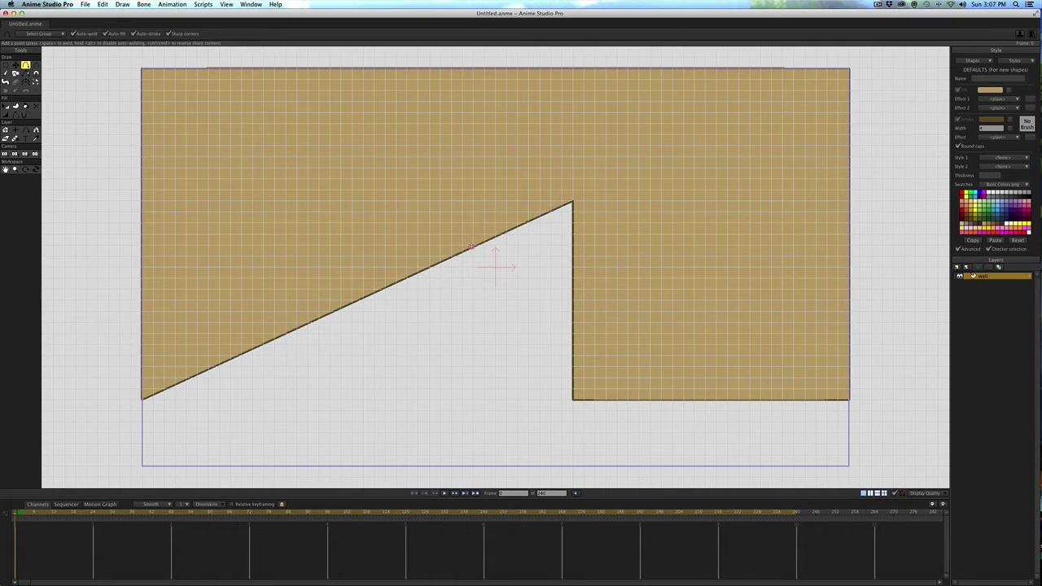
left_click_drag(471, 246, 451, 202)
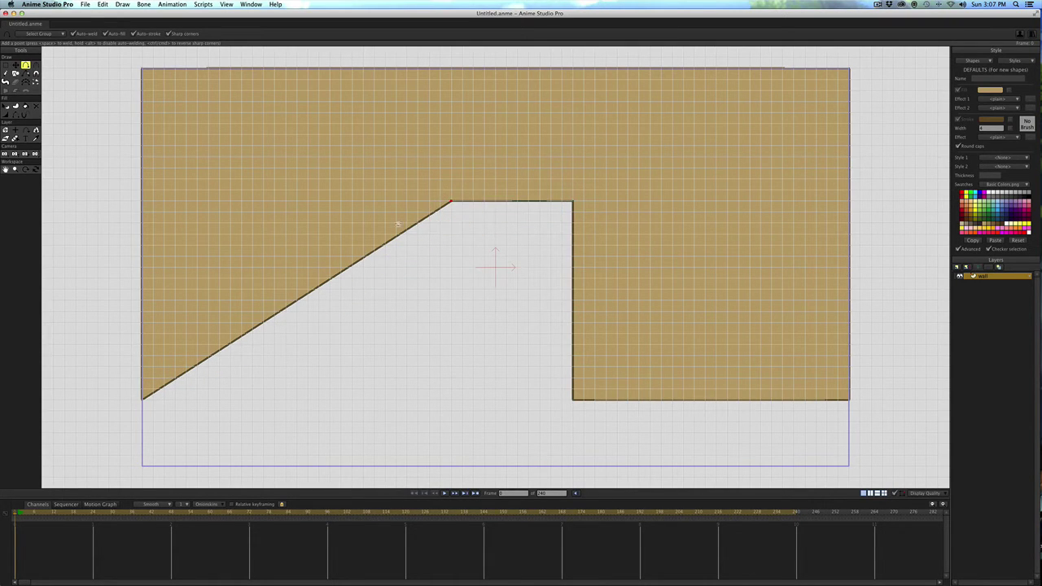
left_click_drag(399, 230, 456, 402)
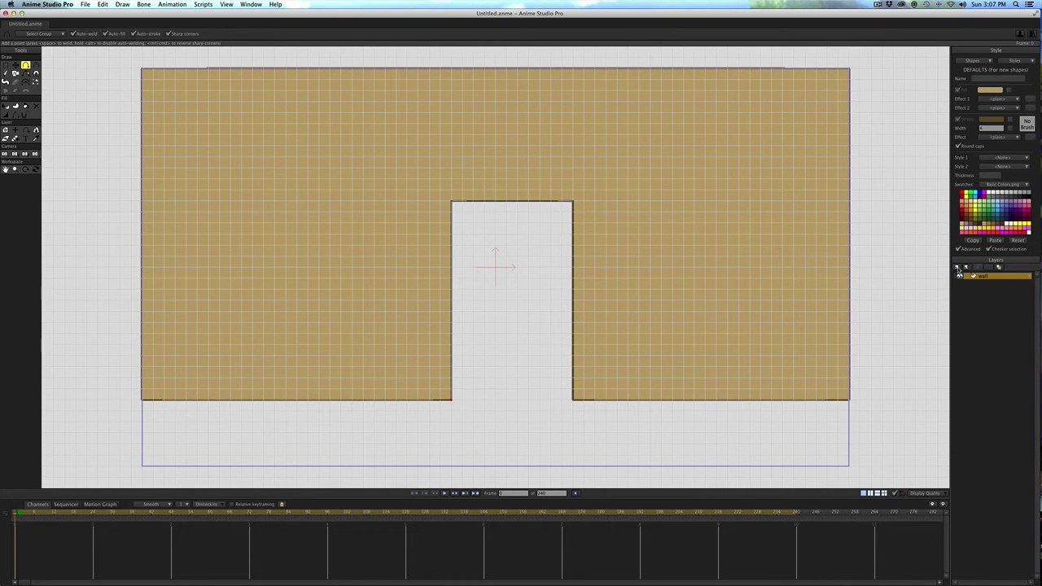
Create a new vector layer named 'door' above the wall layer
left_click(958, 267)
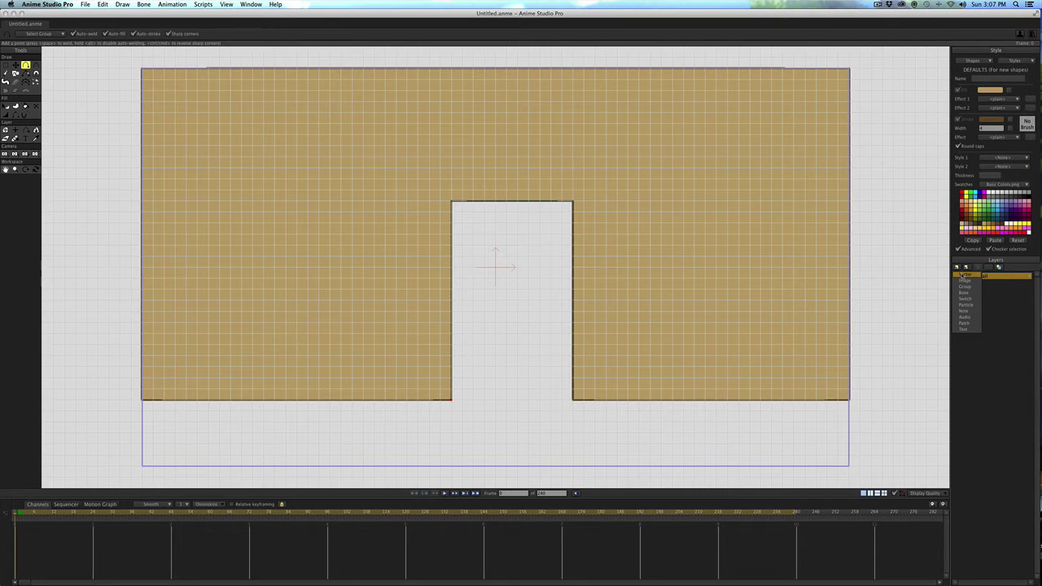
left_click(962, 276)
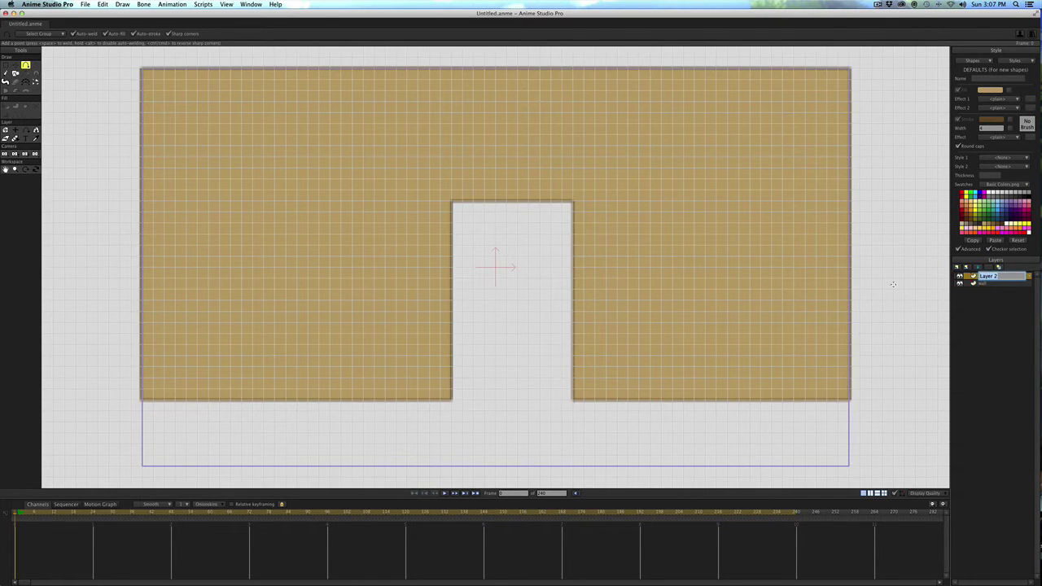
type("door")
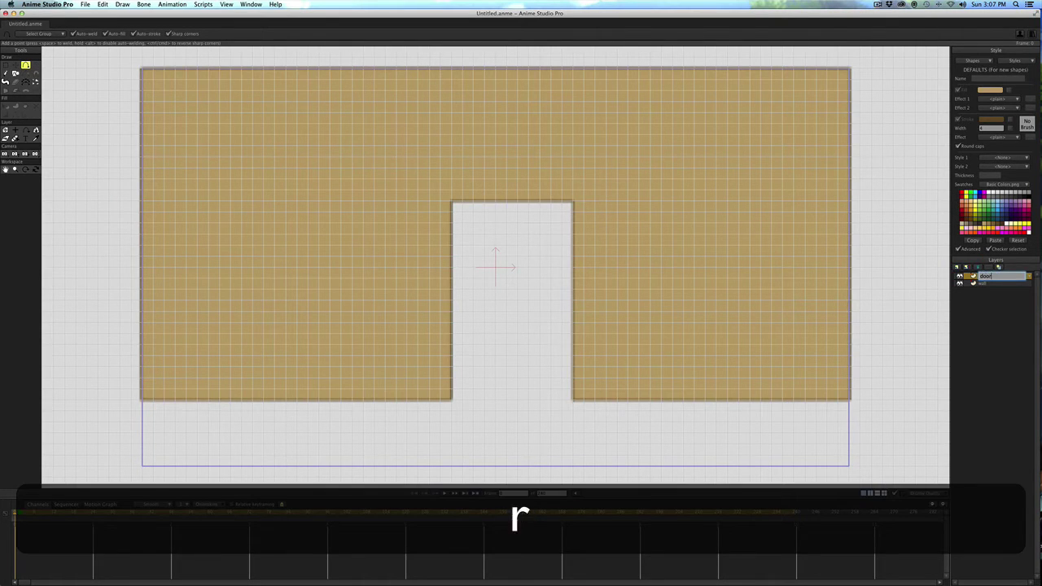
key("Return")
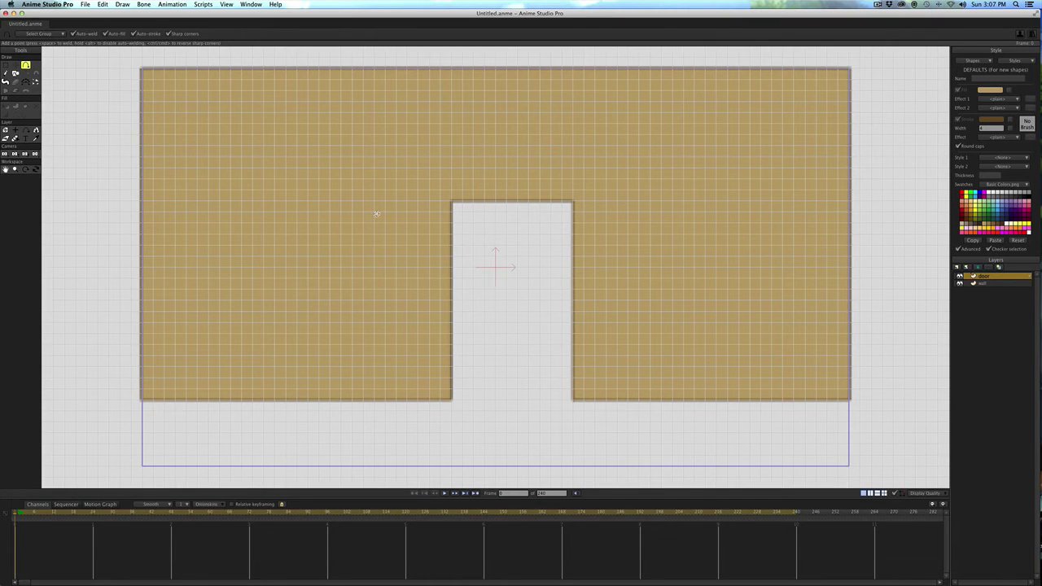
Set light grey as both the fill and outline colour for the door
left_click(1030, 195)
key("shift")
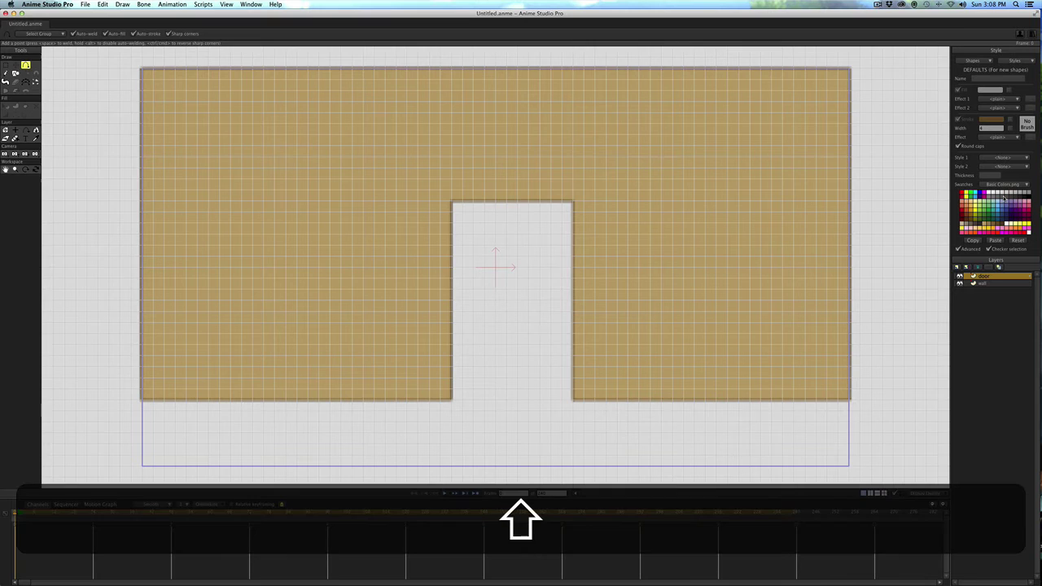
left_click(1003, 197, "shift")
mouse_move(452, 202)
left_mouse_down()
mouse_move(483, 242)
mouse_move(477, 227)
left_mouse_up()
key("super+z")
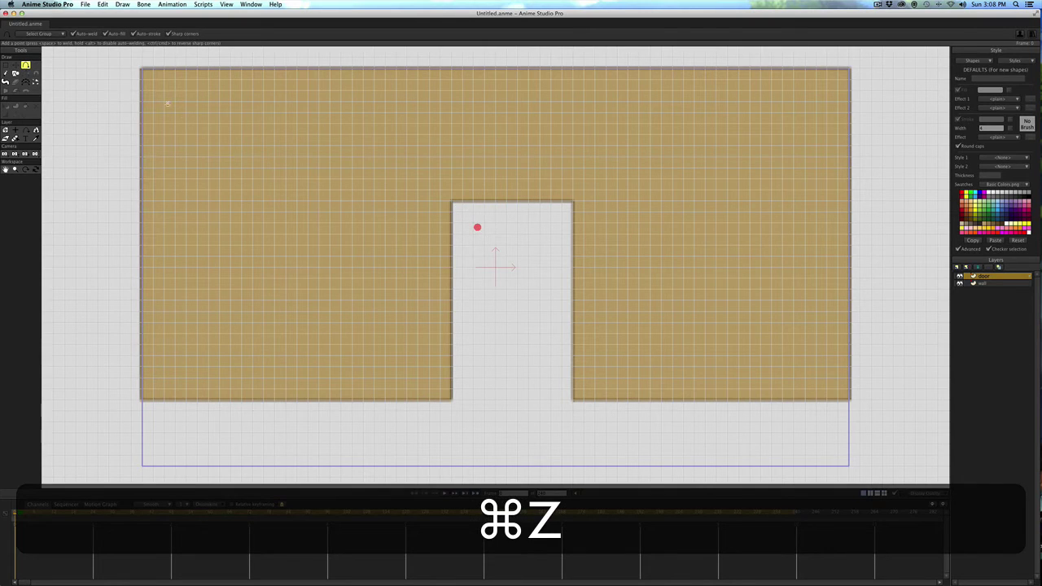
Draw the grey door rectangle filling the doorway and an inset panel rectangle inside it
left_click(15, 73)
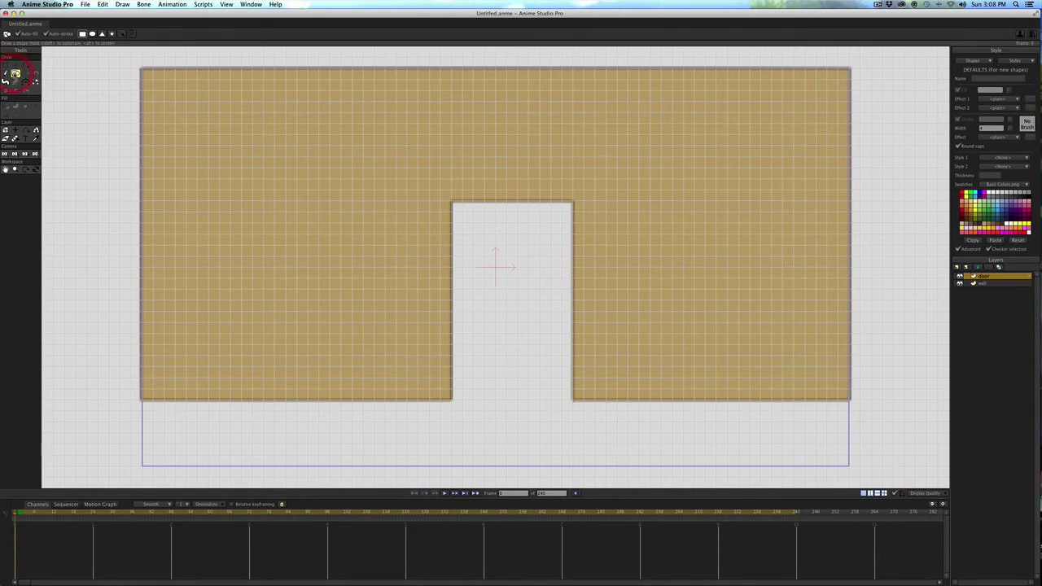
left_click_drag(451, 200, 574, 397)
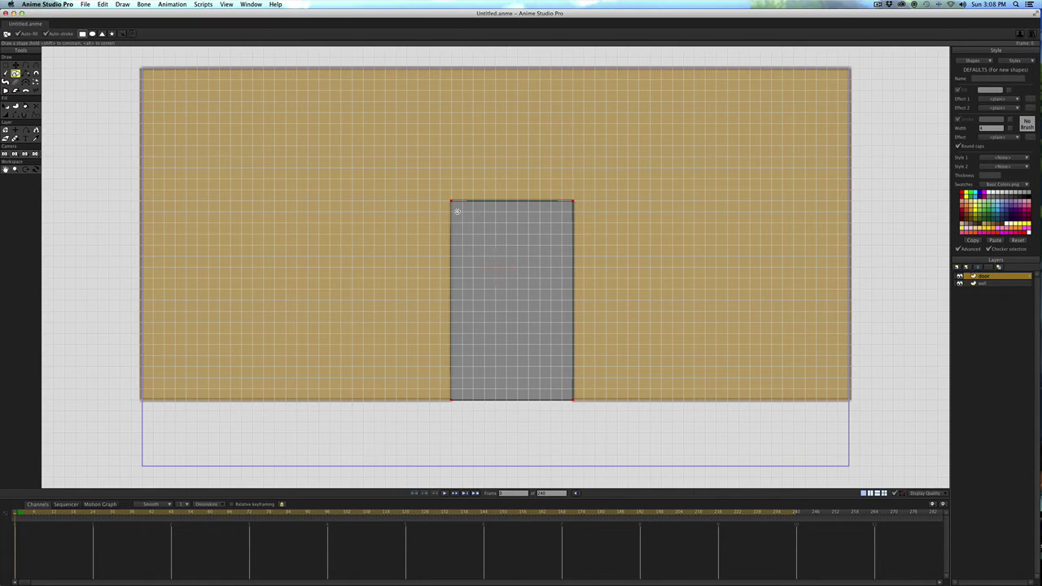
left_click_drag(460, 211, 462, 388)
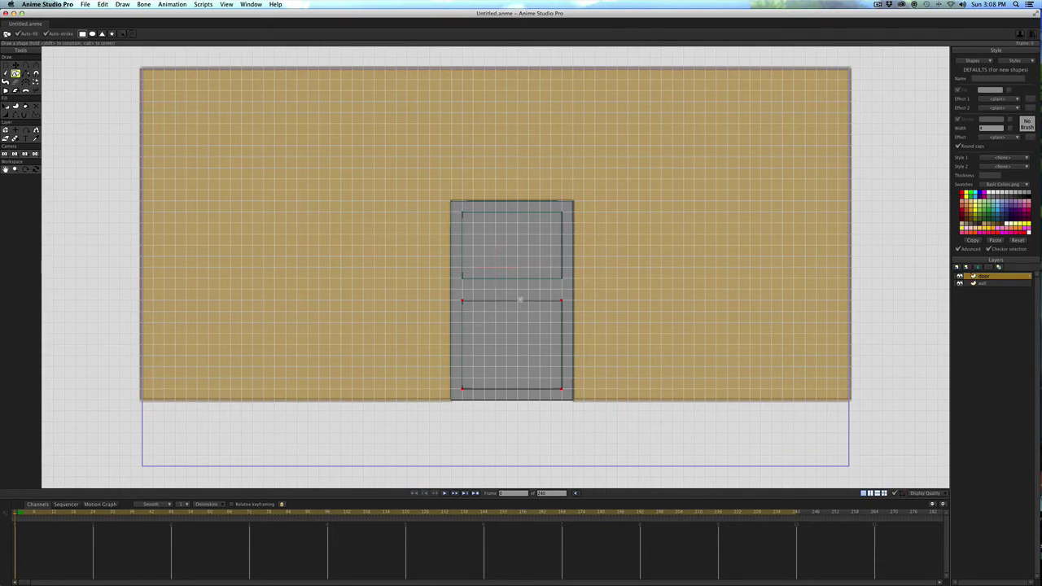
Hide the grid and add a small circular doorknob near the door's right edge
key("super")
key("super+g")
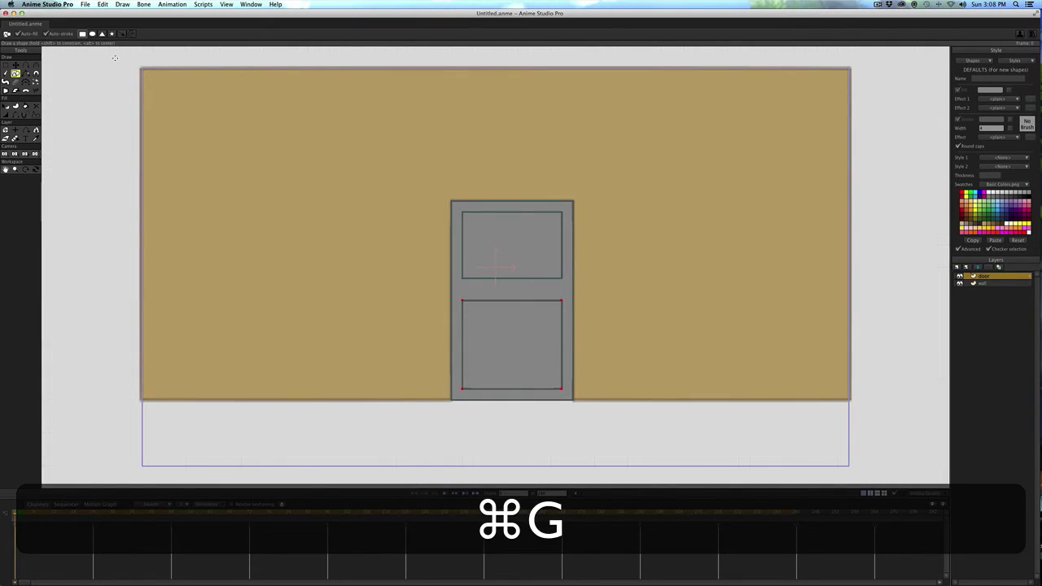
left_click(92, 34)
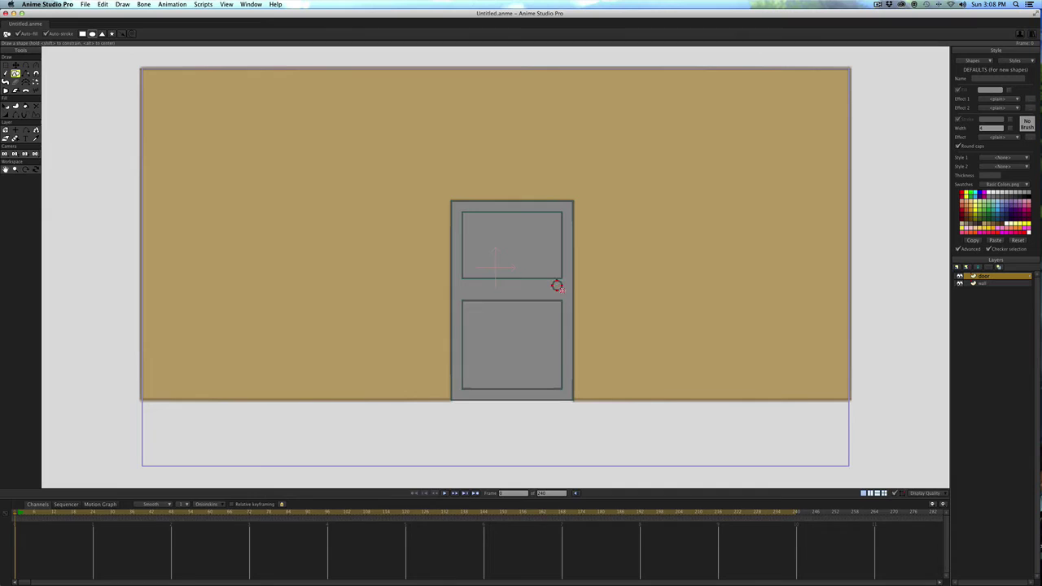
key("shift")
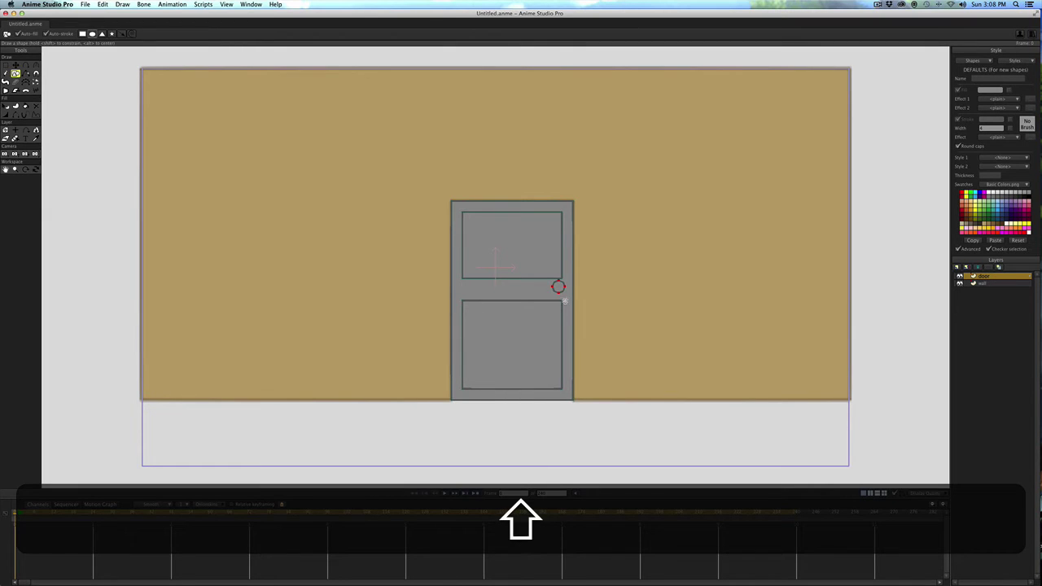
left_click_drag(564, 301, 566, 303)
key("t")
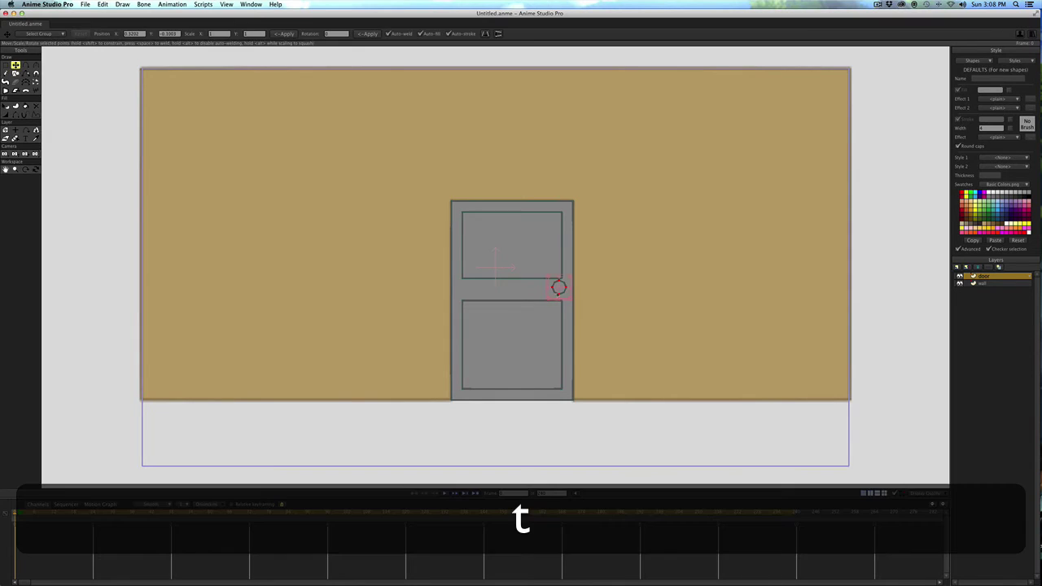
left_click_drag(559, 287, 562, 290)
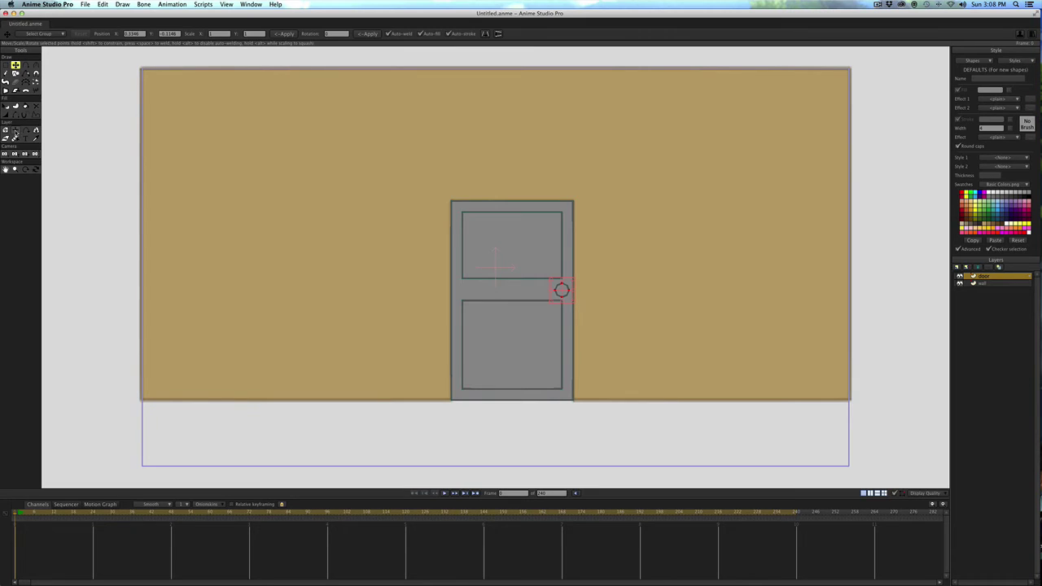
Place the door layer's origin on its left edge as the hinge, then go to frame 1
left_click(15, 132)
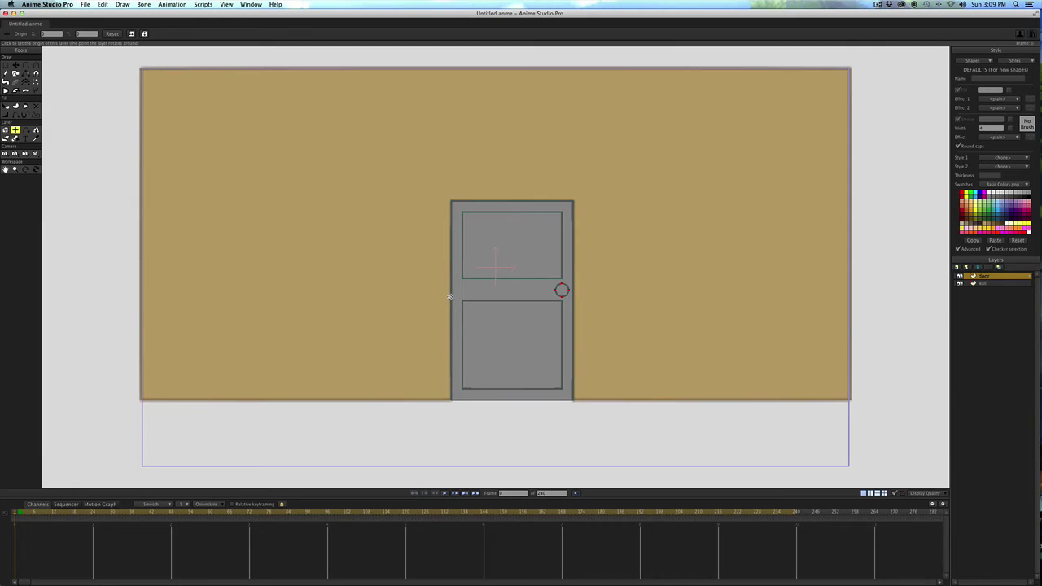
left_click(451, 296)
left_click(18, 514)
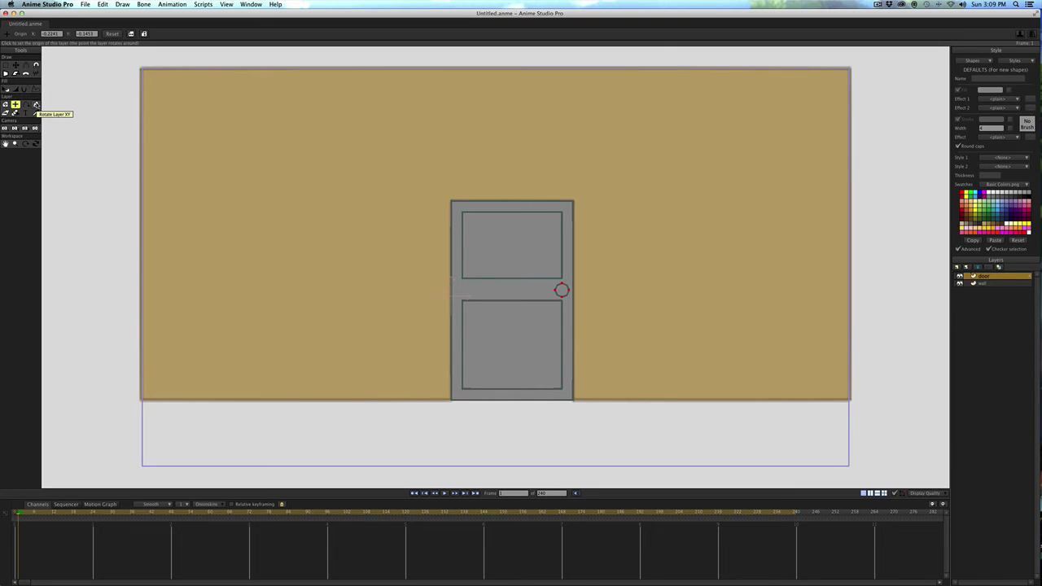
Key the door's starting Y rotation at 360 with Rotate Layer XY
left_click(36, 105)
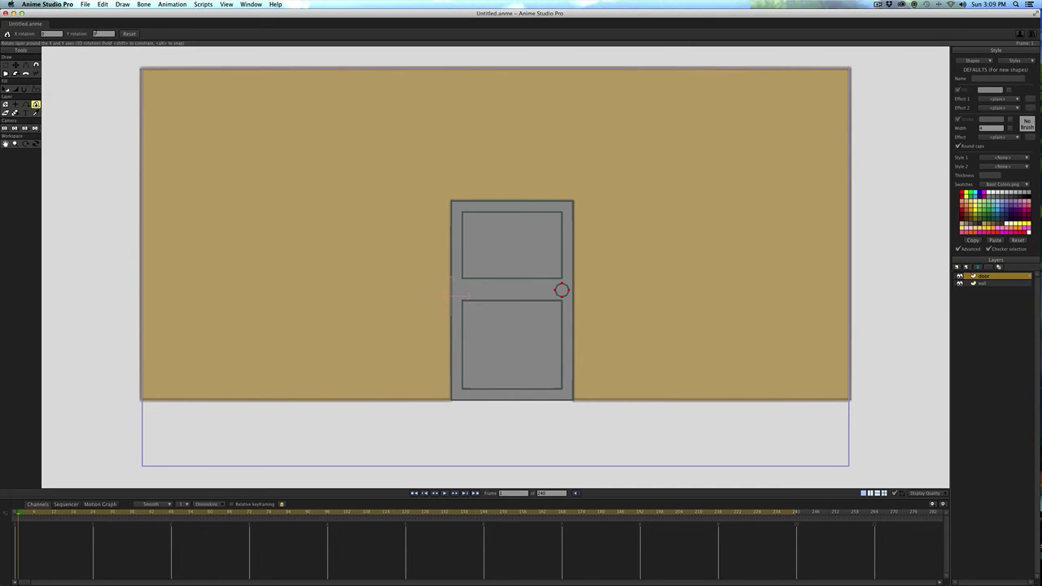
left_click(100, 33)
type("360")
key("Return")
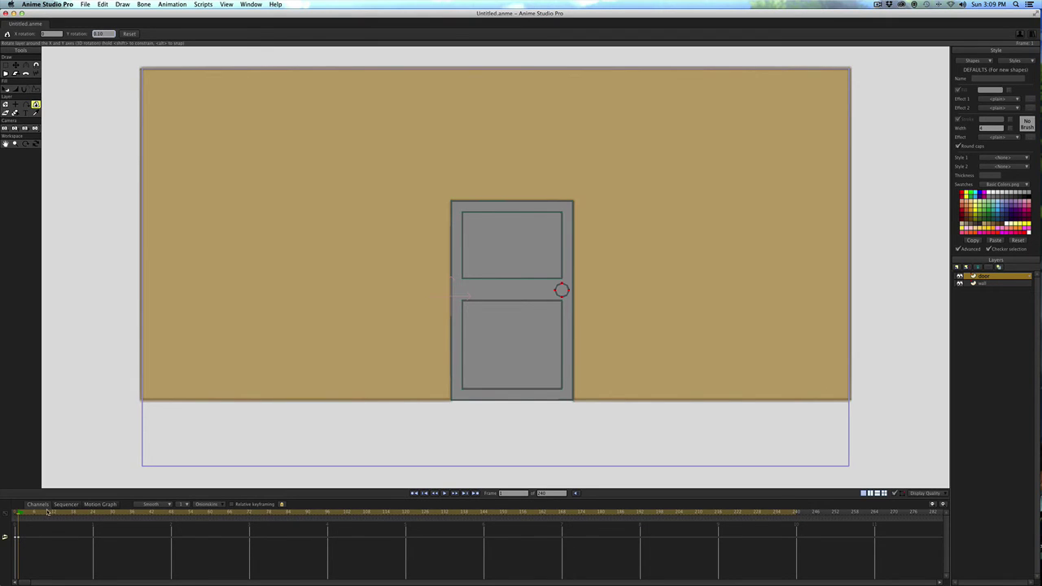
At frame 12, raise the door's Y rotation to about 76 so it swings fully open
left_click_drag(46, 511, 55, 511)
left_click(103, 34)
key("Up")
key("Up")
key("Up")
key("Up")
key("Up")
key("Up")
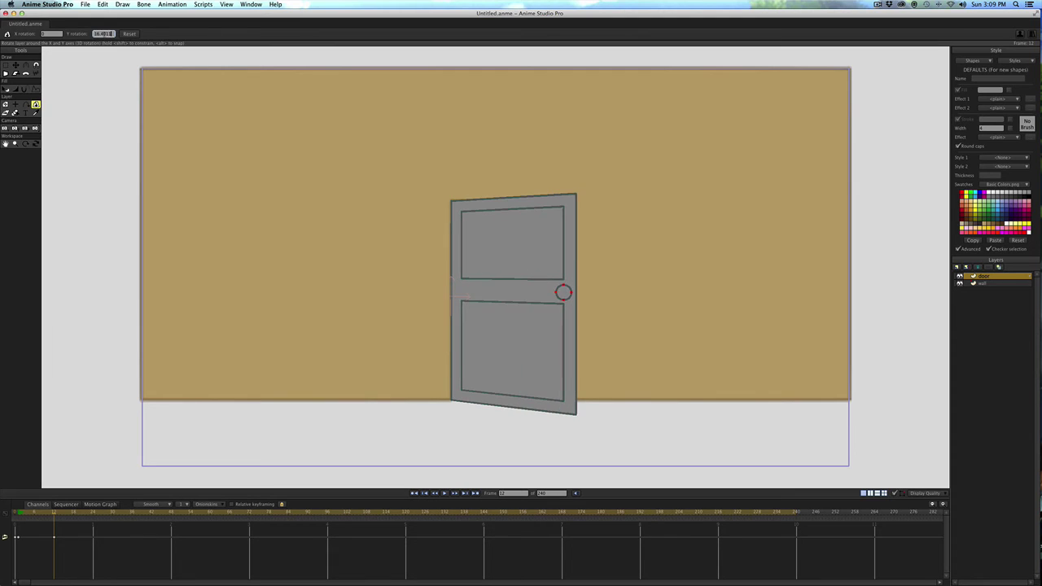
key("Up")
key("Up")
key("Up")
key("Up")
key("Up")
key("Up")
key("Up")
key("Up")
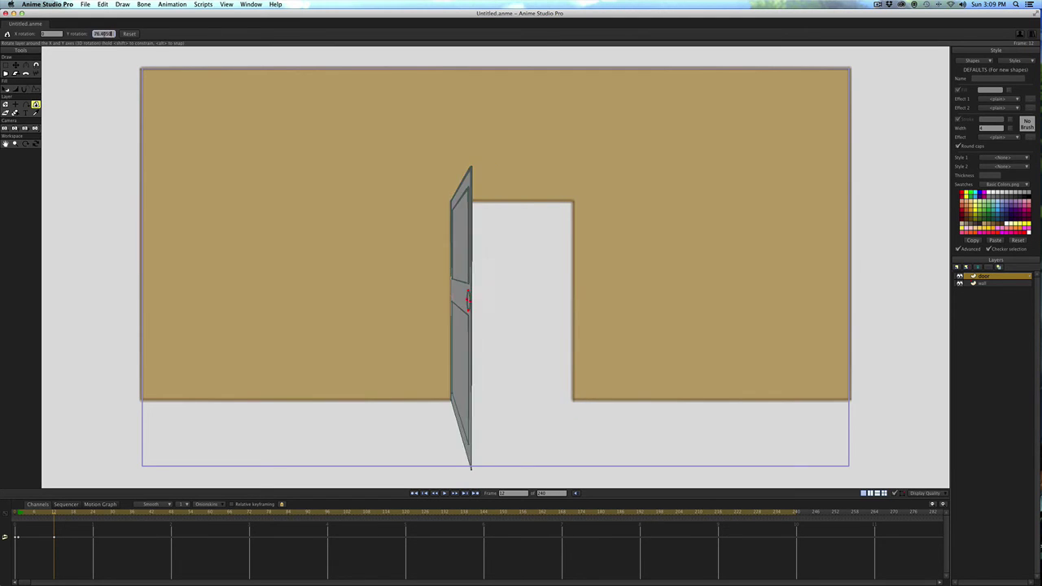
key("Up")
key("Up")
key("Up")
key("Up")
key("Up")
key("Up")
key("Up")
key("Up")
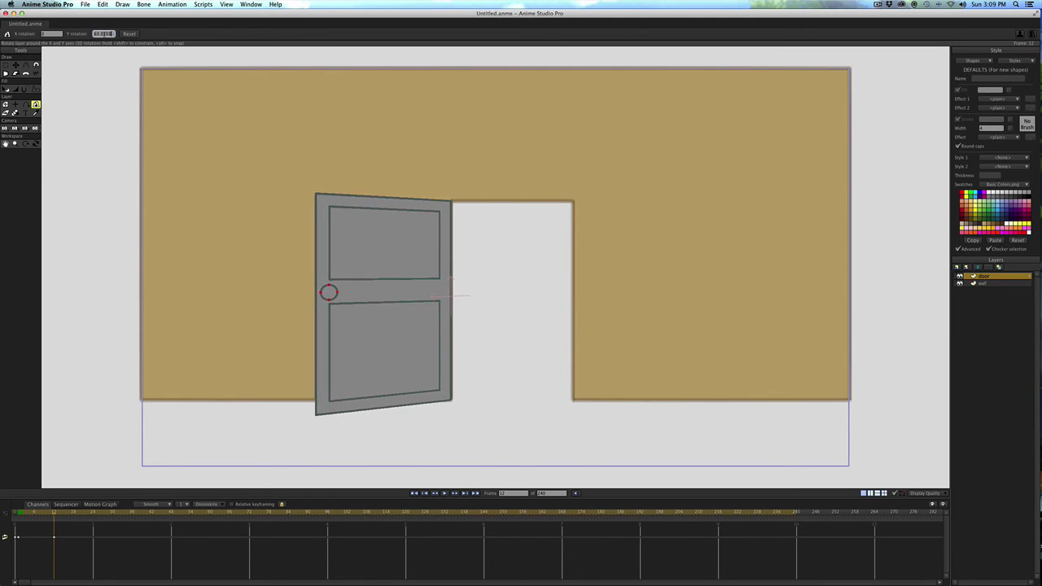
key("Up")
key("Up")
key("Up")
key("Up")
key("Up")
key("Up")
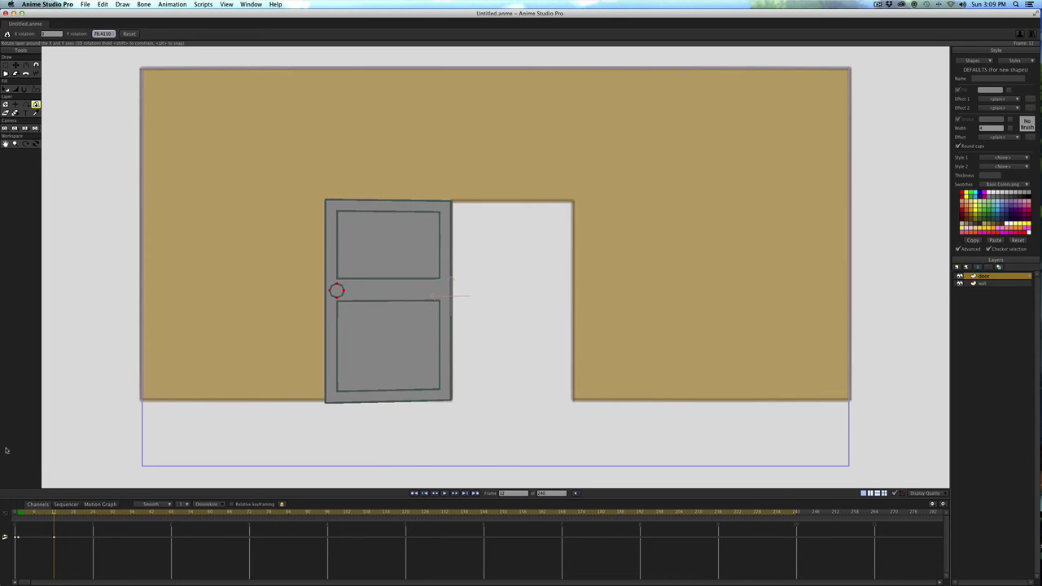
Copy the frame 12 open-door keyframe and paste it at frame 30
left_click(44, 548)
key("super+c")
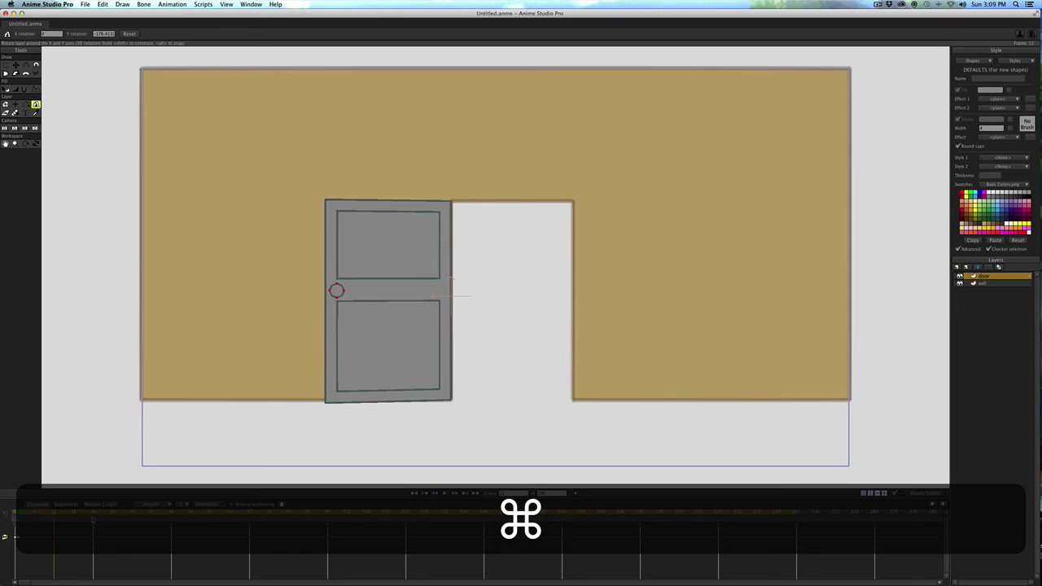
left_click_drag(102, 515, 113, 513)
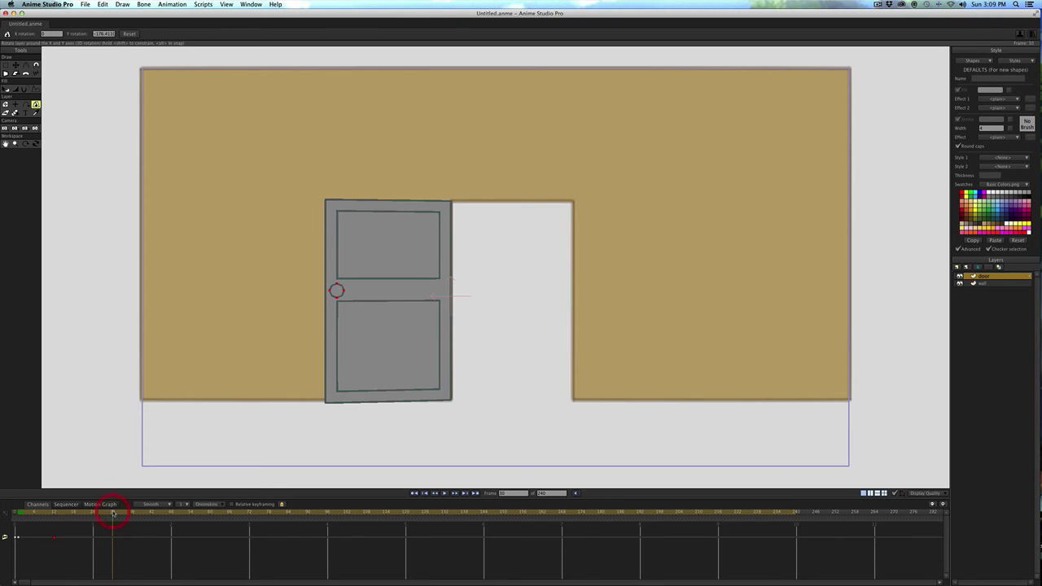
key("super+v")
At frame 42, rotate the door back to roughly 37 degrees, leaving it ajar
left_click_drag(134, 514, 152, 513)
left_click_drag(103, 33, 108, 34)
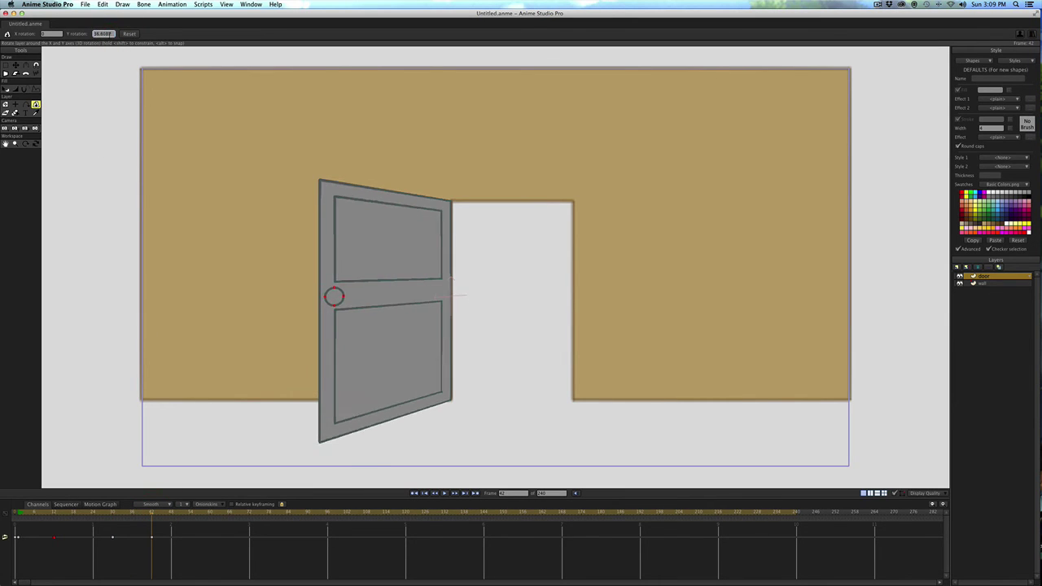
left_click_drag(334, 295, 564, 292)
left_click_drag(564, 291, 532, 286)
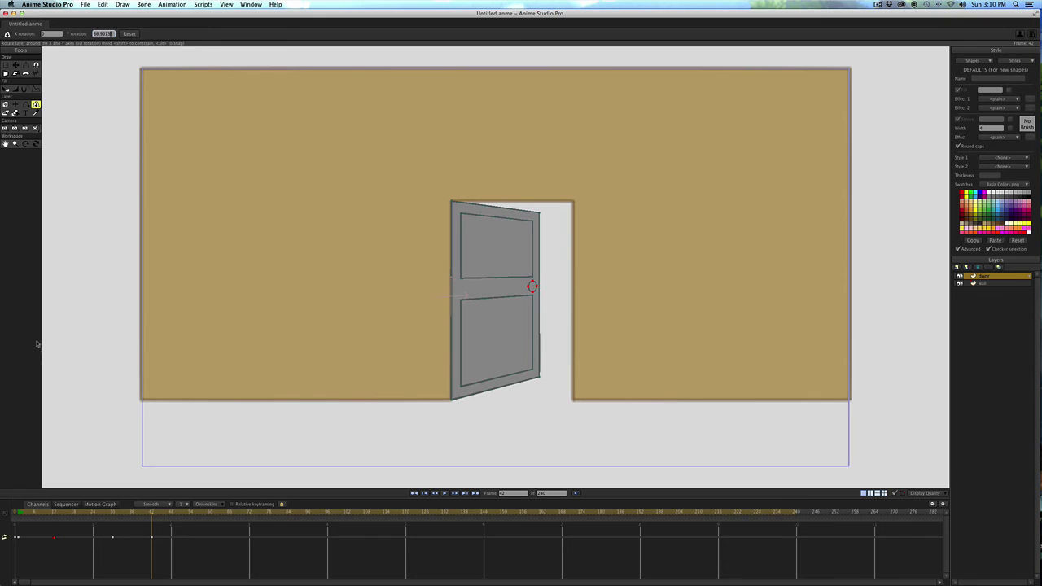
At frame 49, adjust the door's Y rotation so it reopens slightly
left_click(172, 514)
left_click(103, 33)
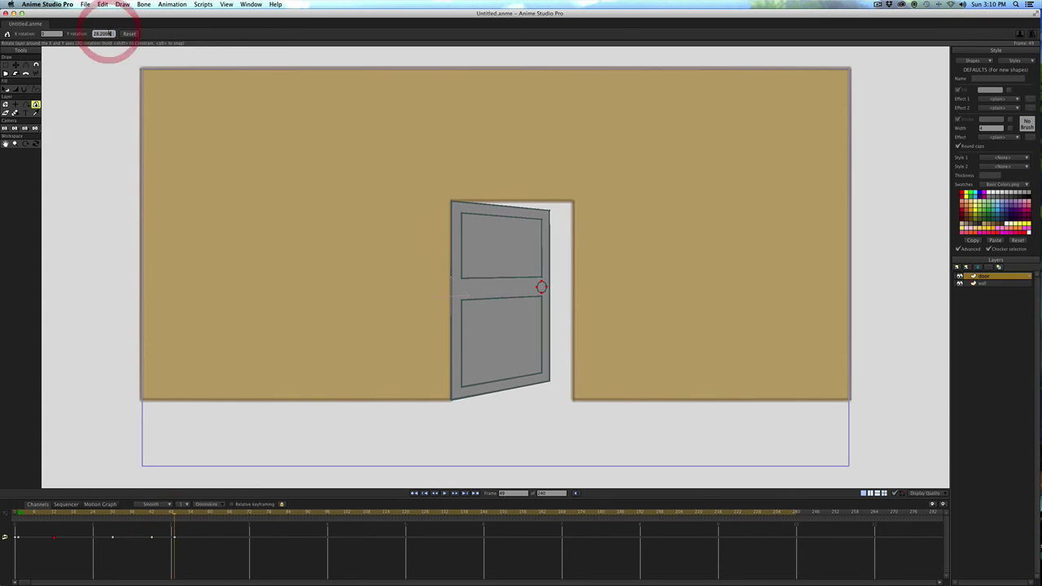
scroll(103, 34, "down", 10)
scroll(103, 33, "up", 8)
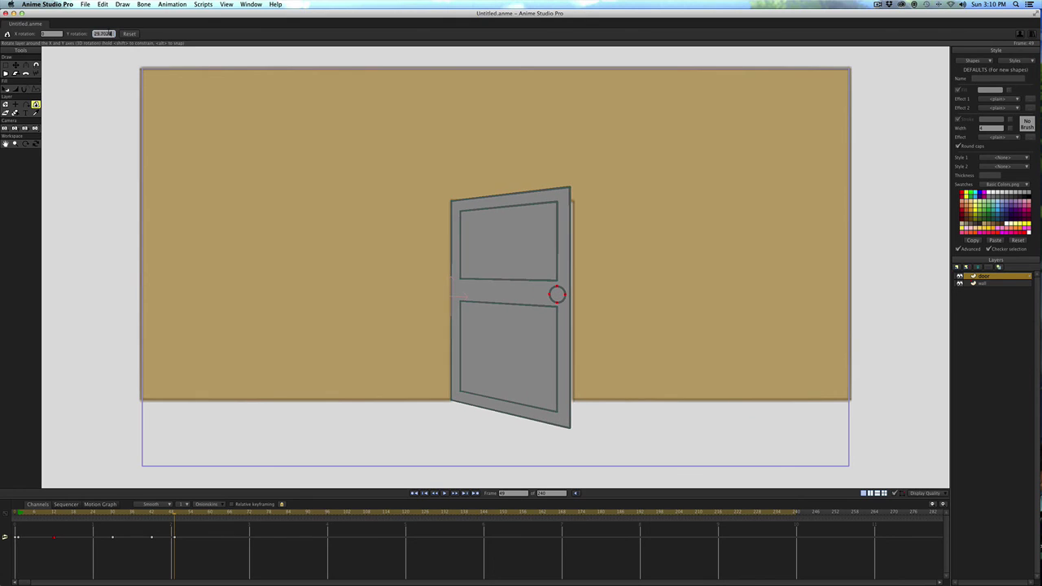
Shut the door at frame 60 with Y rotation 0, then play the animation from the start
left_click(210, 514)
scroll(110, 33, "down", 6)
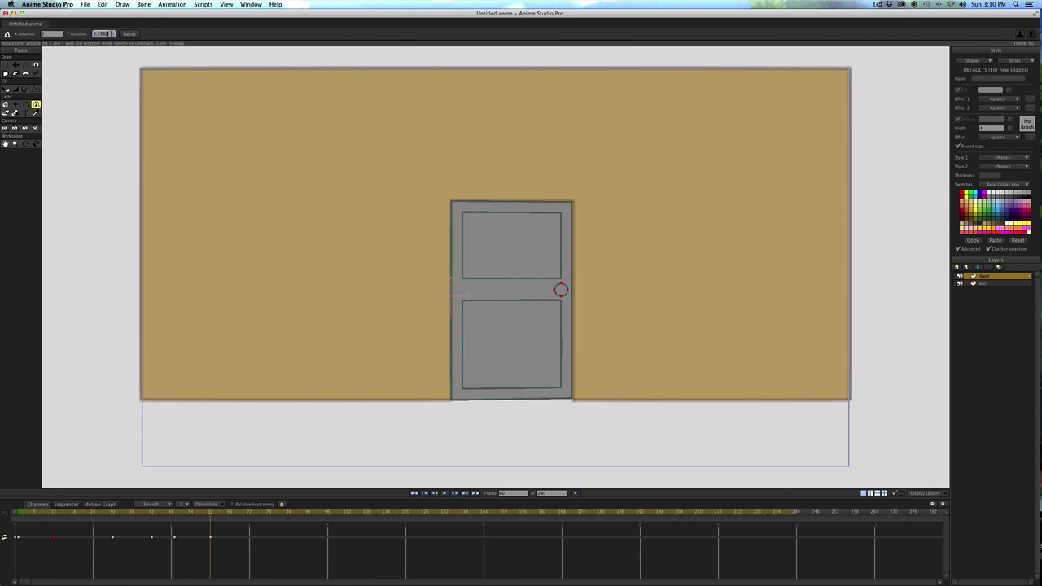
scroll(109, 33, "down", 1)
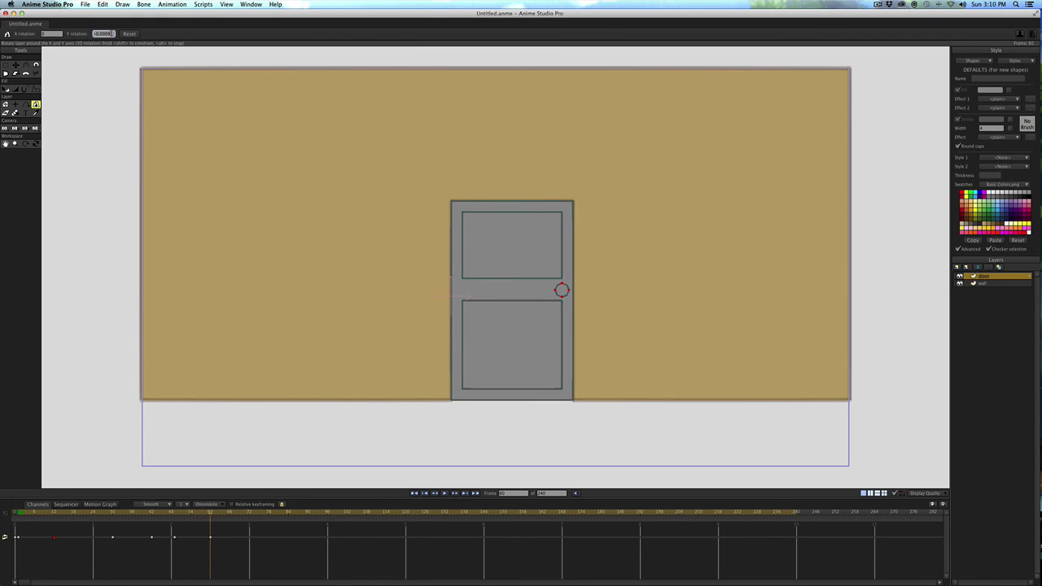
left_click(20, 515)
key("space")
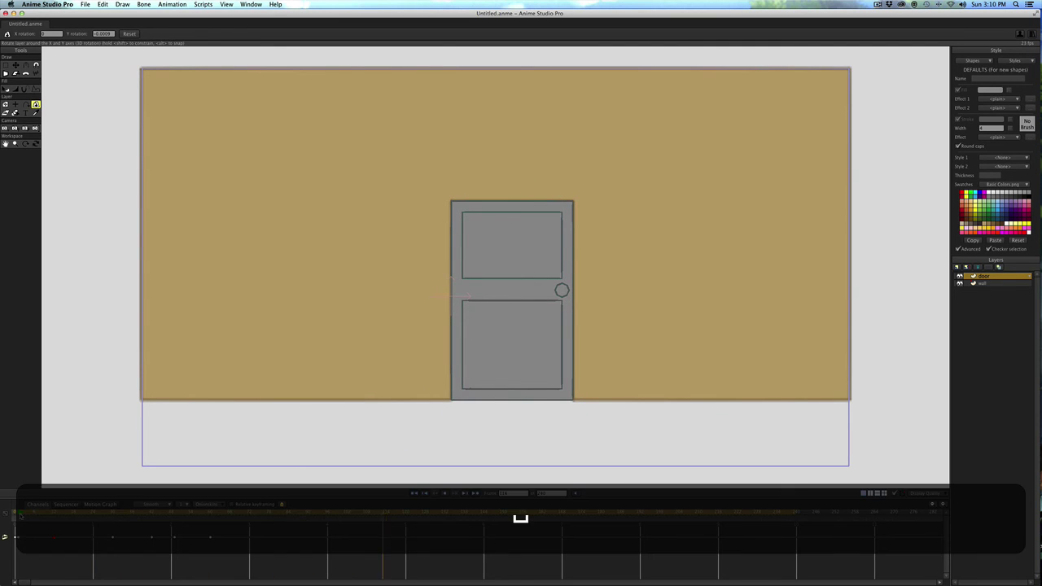
Stop the door animation playback, leaving the door closed in its doorway
key("space")
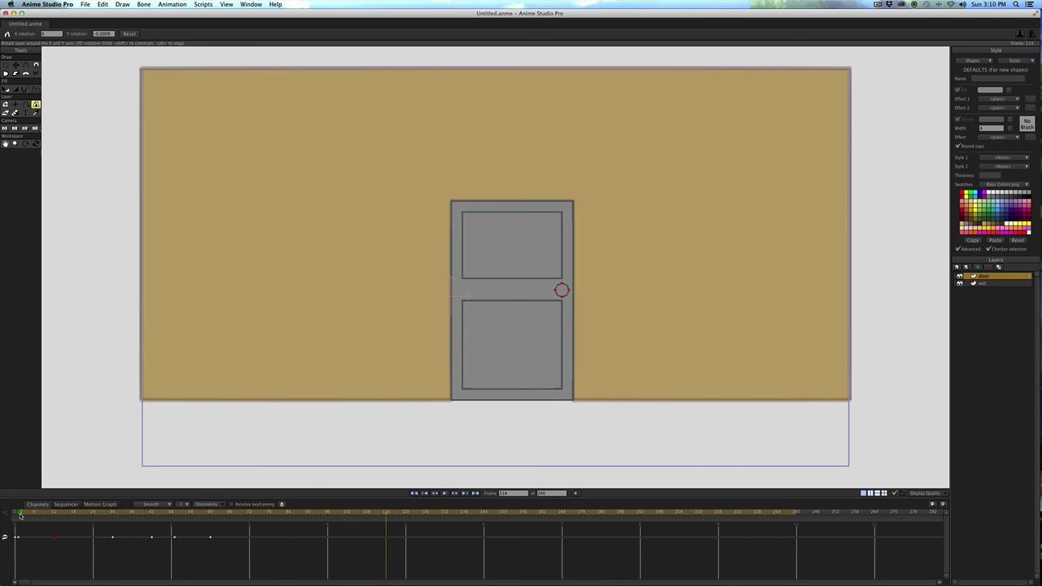